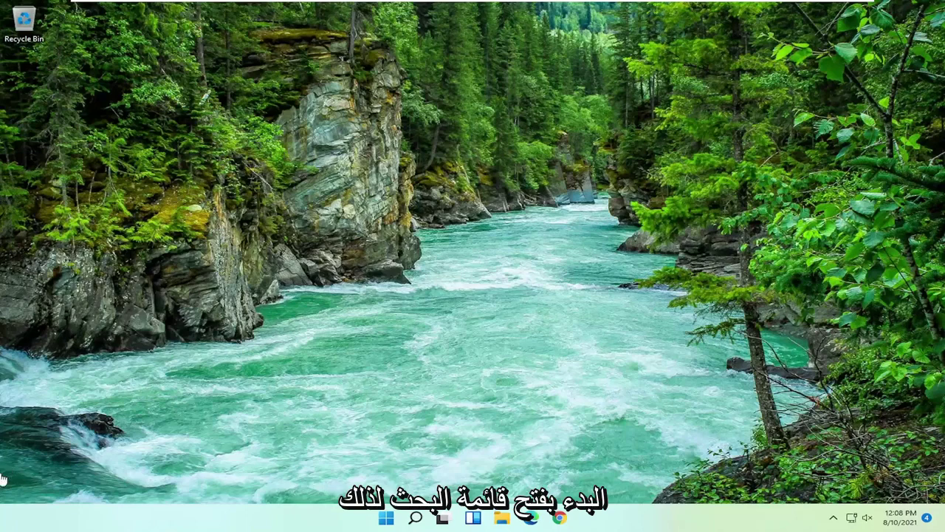
Open advanced system settings via search and show Performance Options' Advanced page with its 1408 MB paging total
{"action": "left_click", "coordinate": [407, 521]}
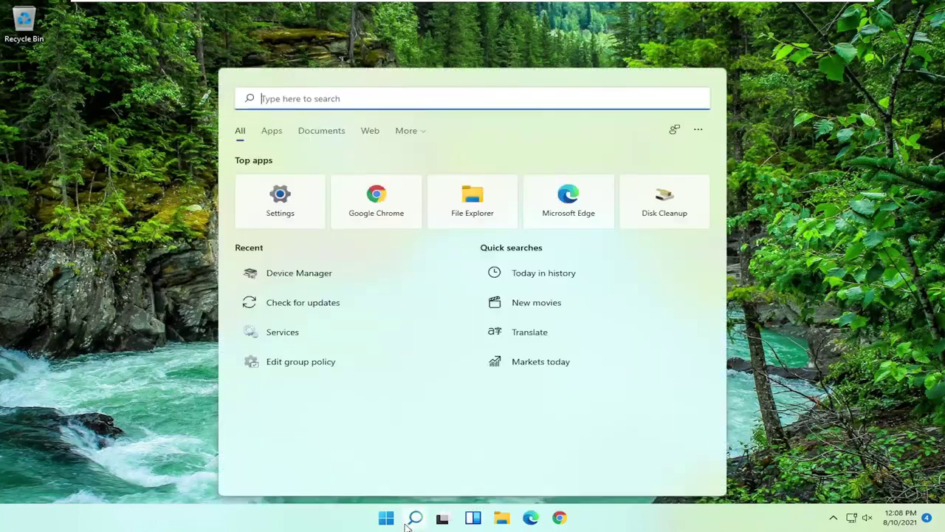
{"action": "type", "text": "ad"}
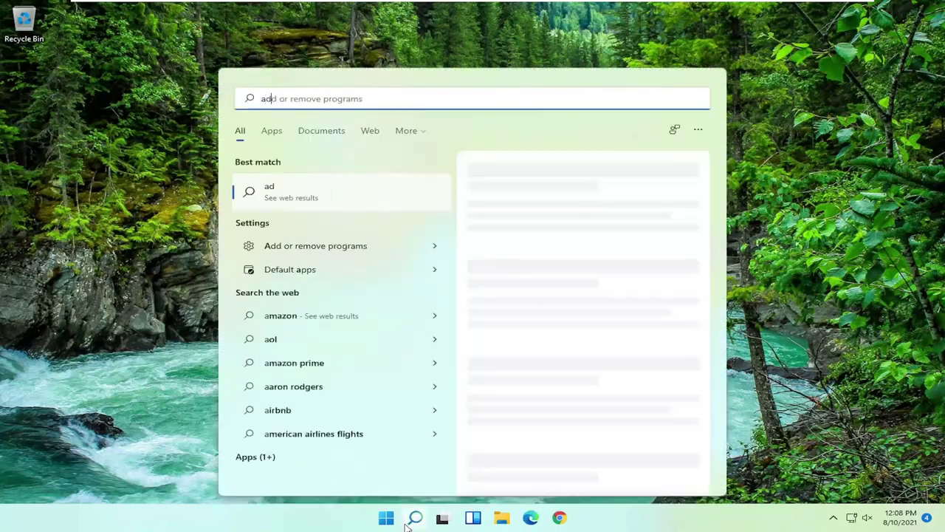
{"action": "type", "text": "vanced system"}
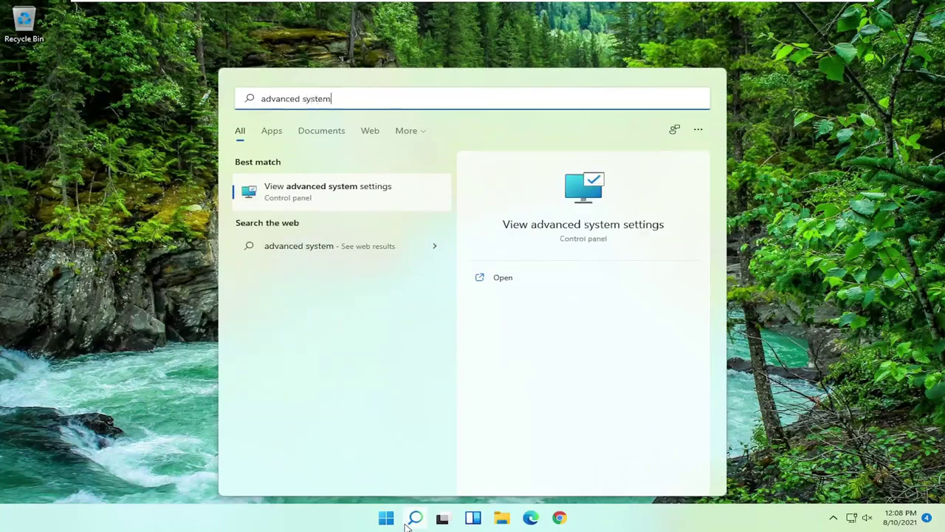
{"action": "left_click", "coordinate": [350, 192]}
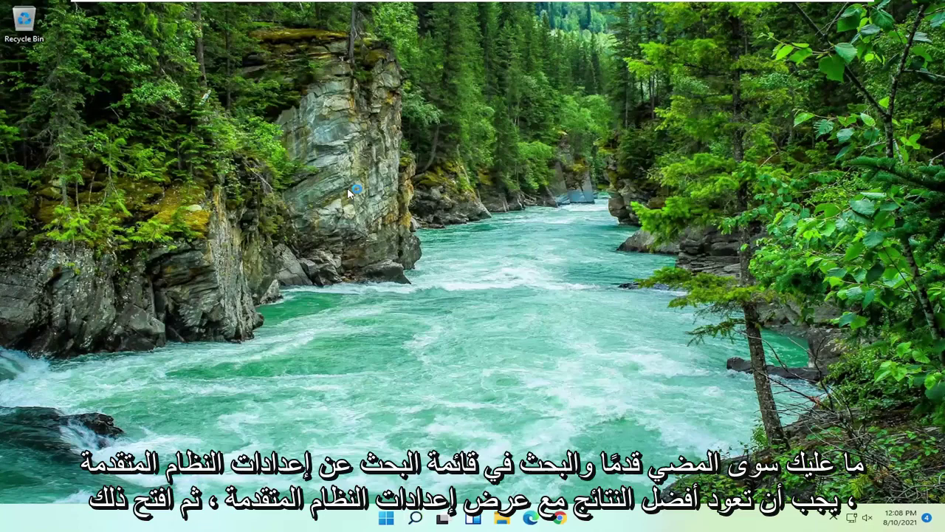
{"action": "left_click_drag", "start_coordinate": [222, 70], "coordinate": [264, 78]}
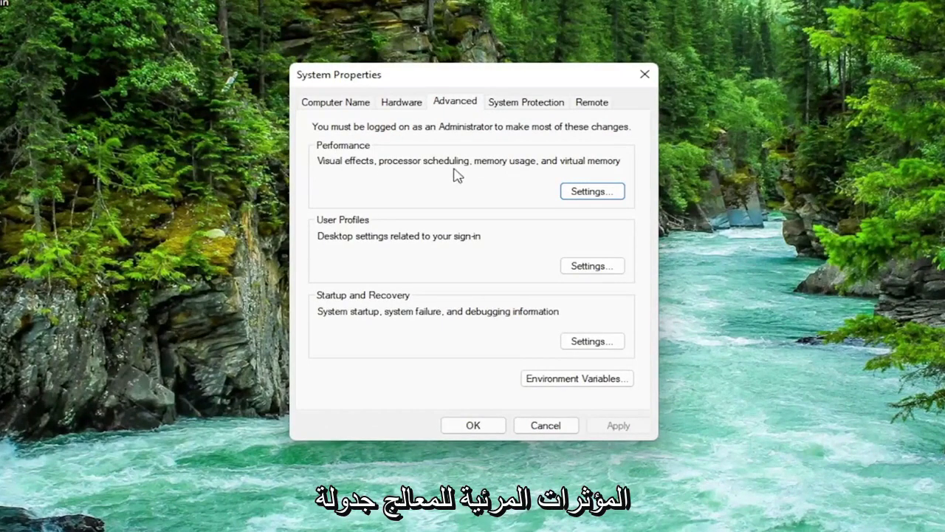
{"action": "left_click", "coordinate": [606, 194]}
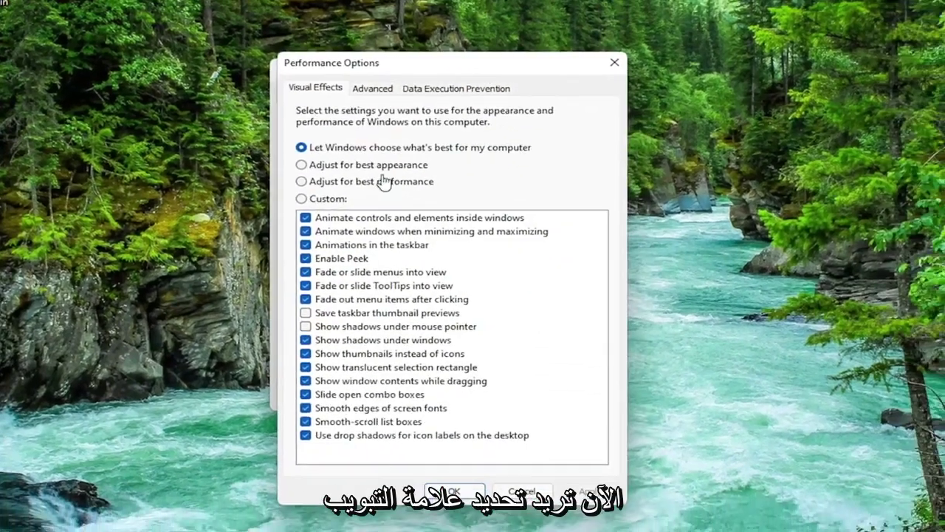
{"action": "left_click", "coordinate": [374, 88]}
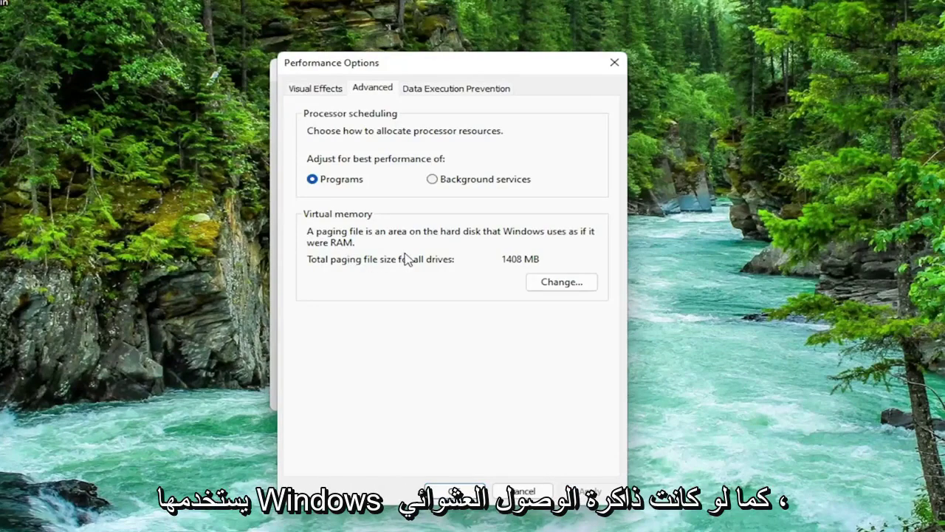
Turn off automatic paging management and give drive C: a custom 1407–1407 MB paging file
{"action": "left_click", "coordinate": [577, 283]}
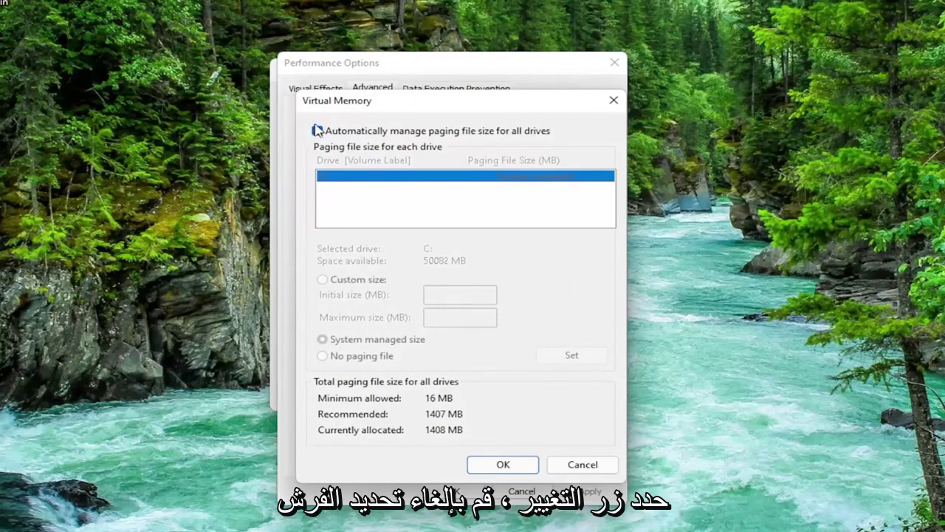
{"action": "left_click", "coordinate": [317, 131]}
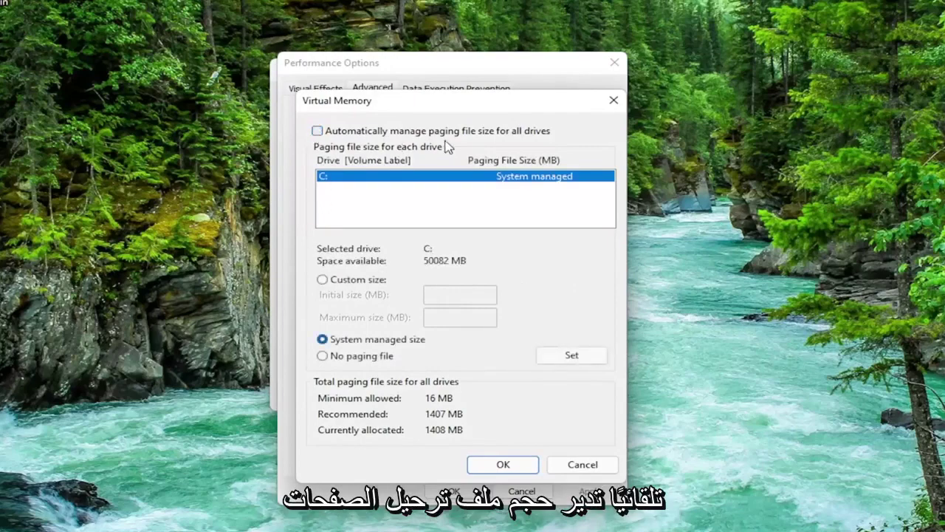
{"action": "left_click", "coordinate": [322, 283]}
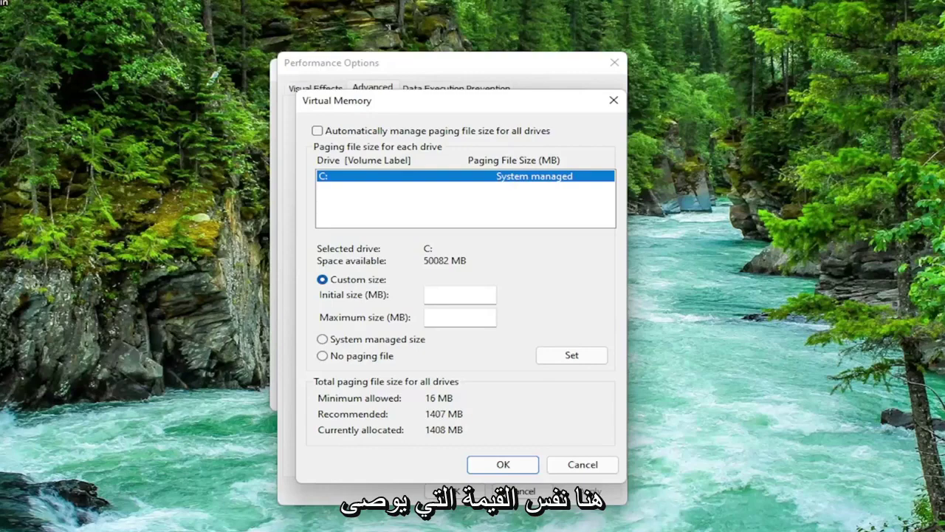
{"action": "left_click", "coordinate": [451, 295]}
{"action": "type", "text": "1407"}
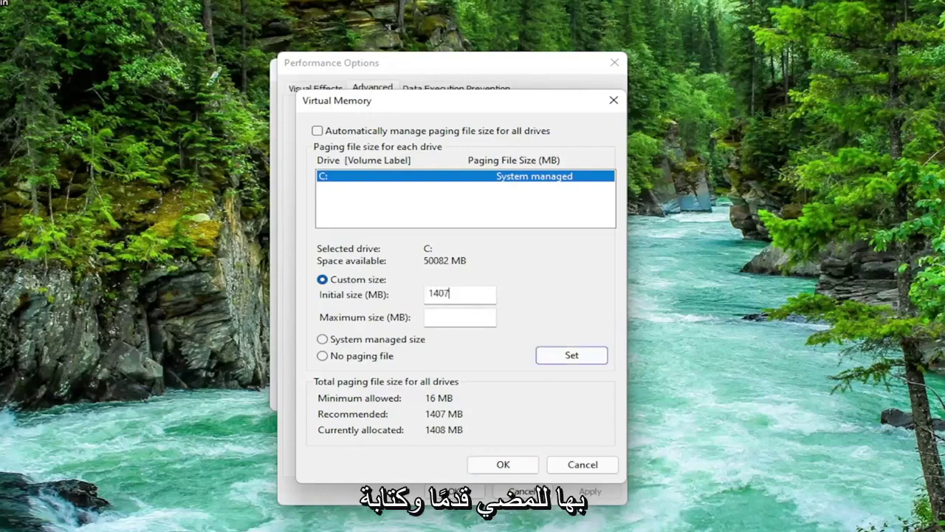
{"action": "left_click", "coordinate": [459, 317]}
{"action": "type", "text": "1407"}
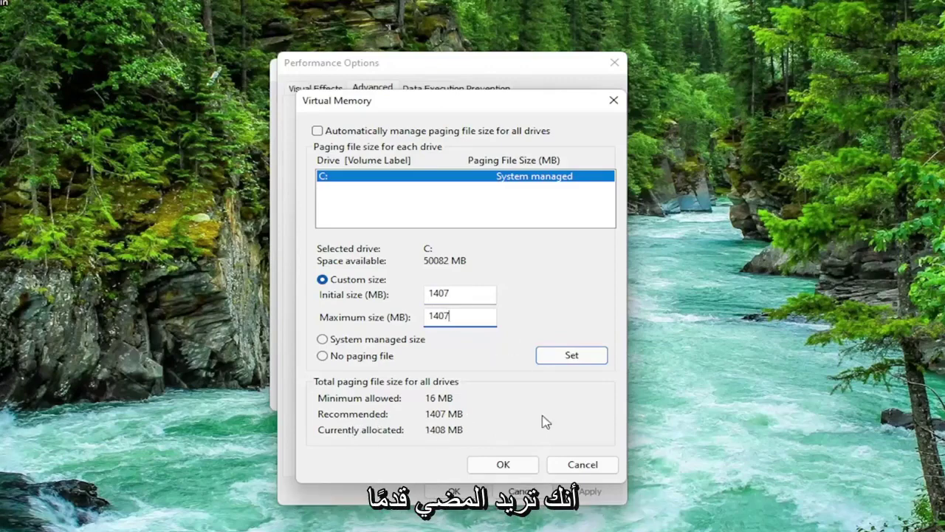
{"action": "left_click", "coordinate": [555, 356]}
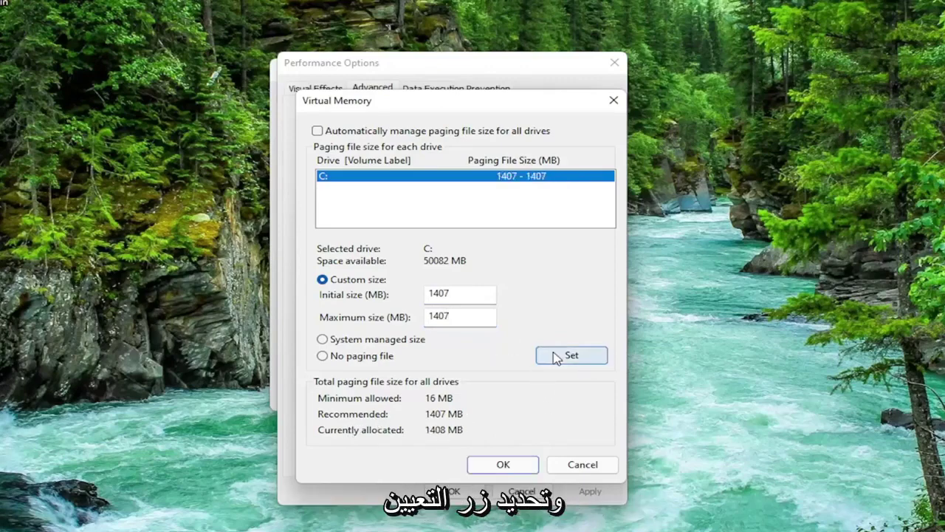
{"action": "left_click", "coordinate": [502, 464]}
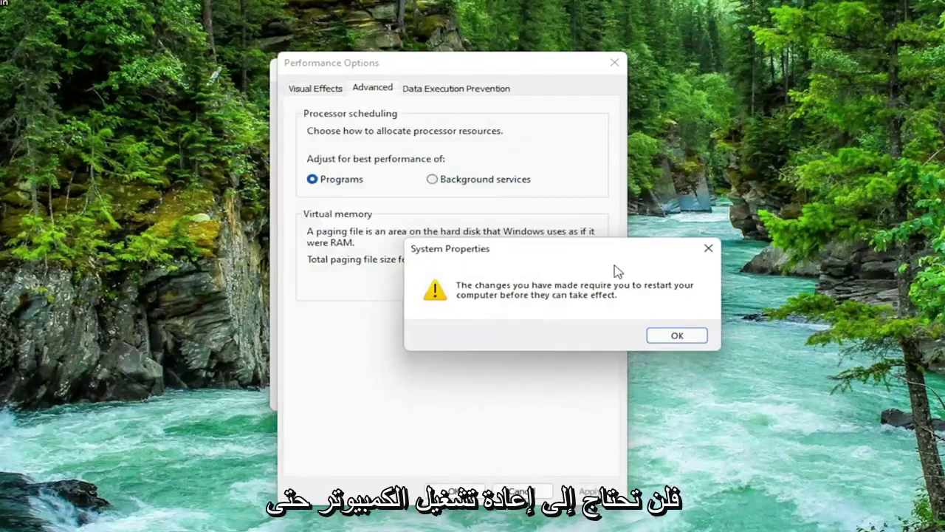
Acknowledge the restart notice, close Performance Options and System Properties, and choose Restart Later
{"action": "left_click", "coordinate": [670, 337]}
{"action": "left_click", "coordinate": [461, 492]}
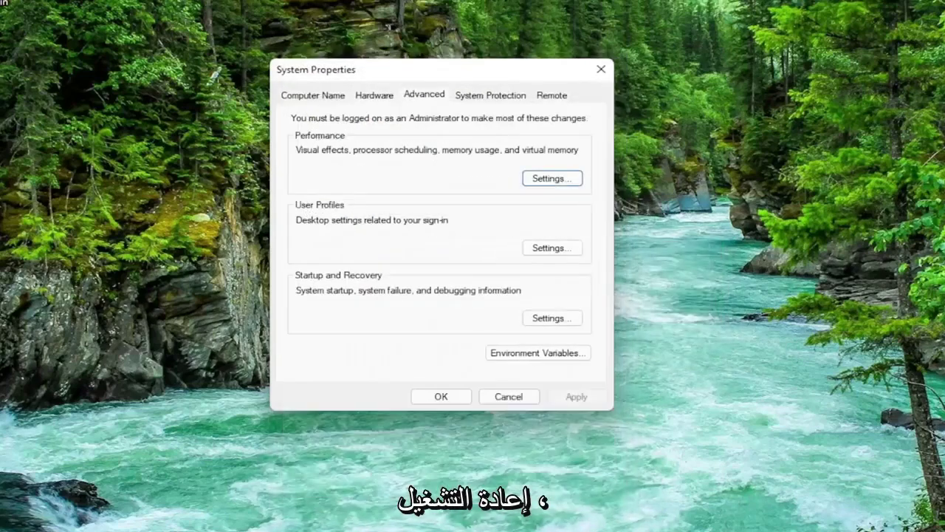
{"action": "left_click", "coordinate": [441, 397]}
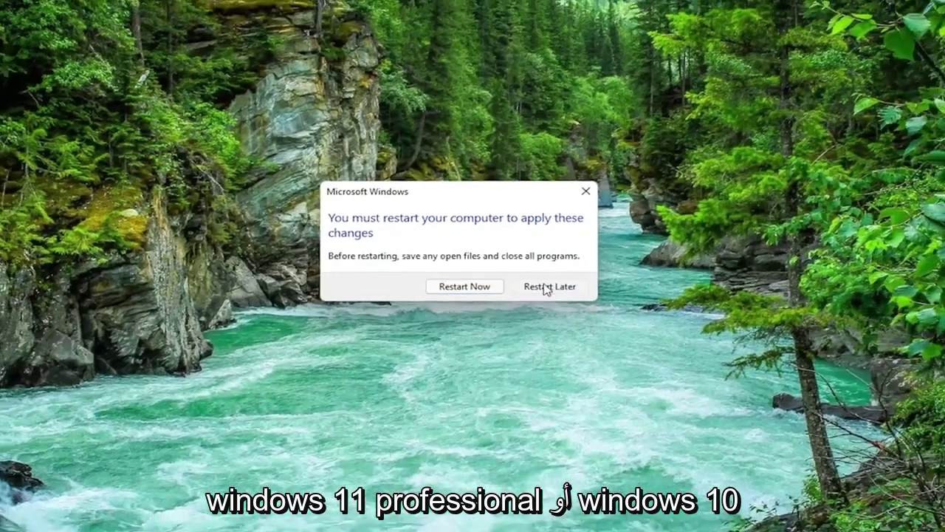
{"action": "left_click", "coordinate": [640, 294]}
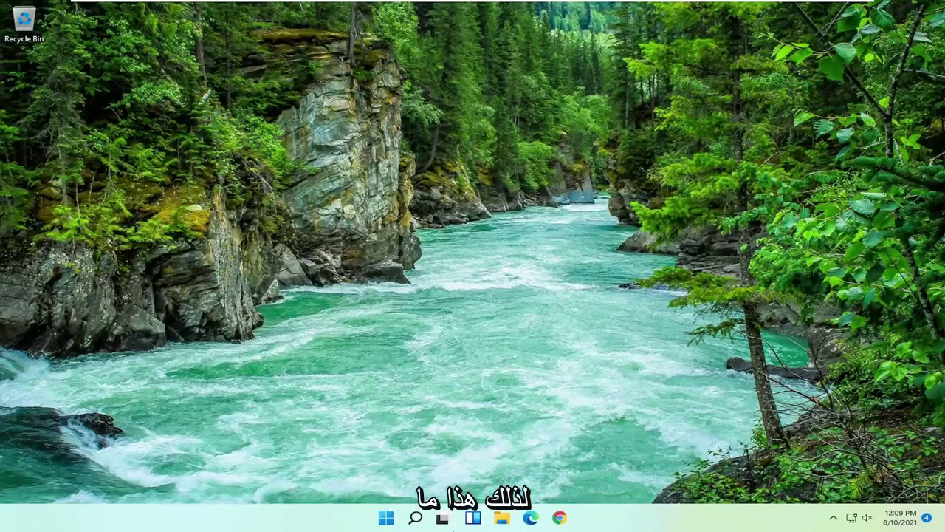
Launch the Group Policy Editor from a 'group policy' search and enlarge its window
{"action": "left_click", "coordinate": [415, 518]}
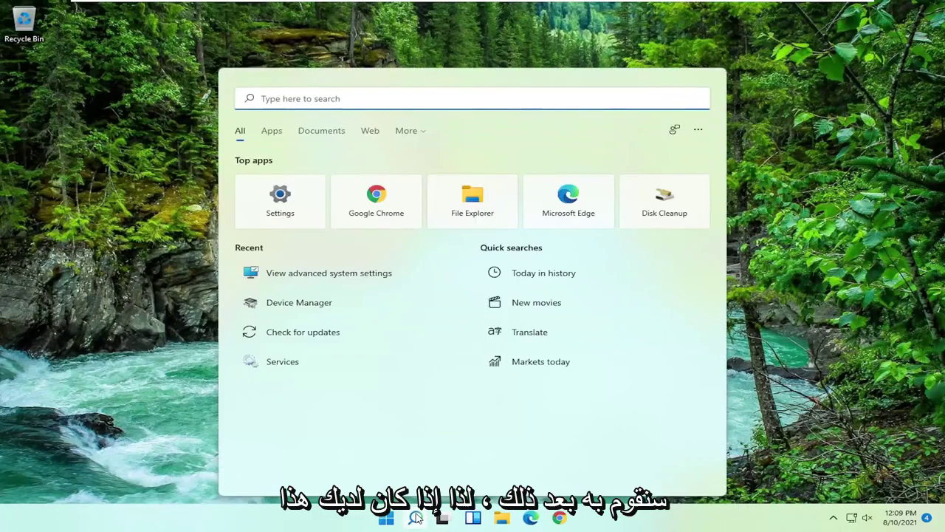
{"action": "type", "text": "group pol"}
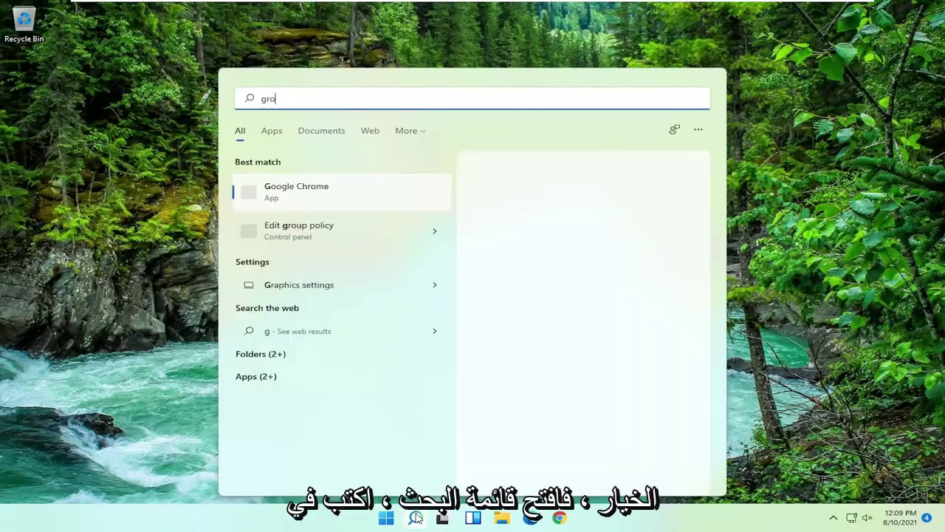
{"action": "type", "text": "icy"}
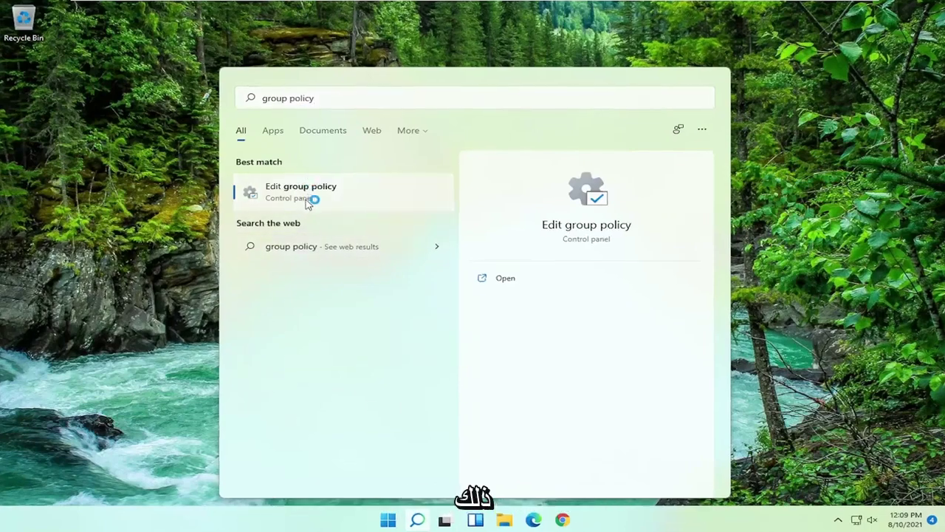
{"action": "left_click", "coordinate": [301, 193]}
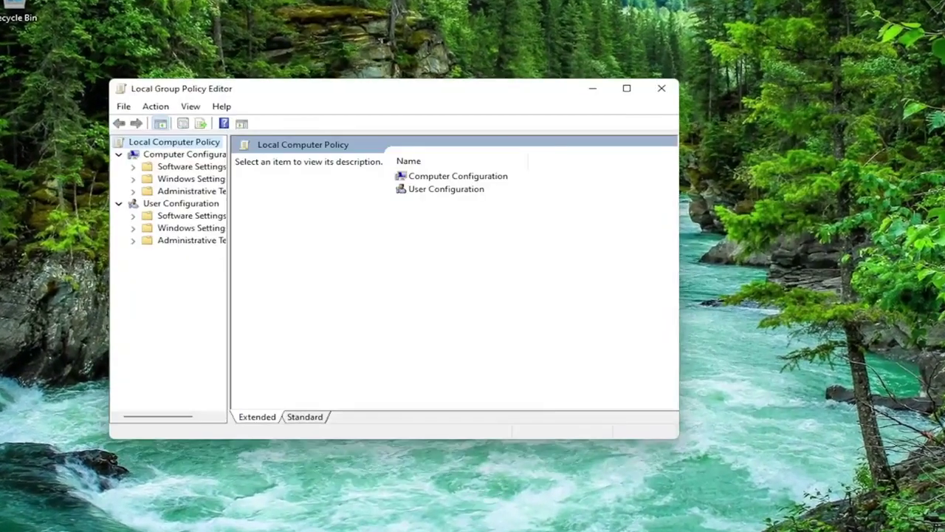
{"action": "left_click_drag", "start_coordinate": [448, 95], "coordinate": [449, 41]}
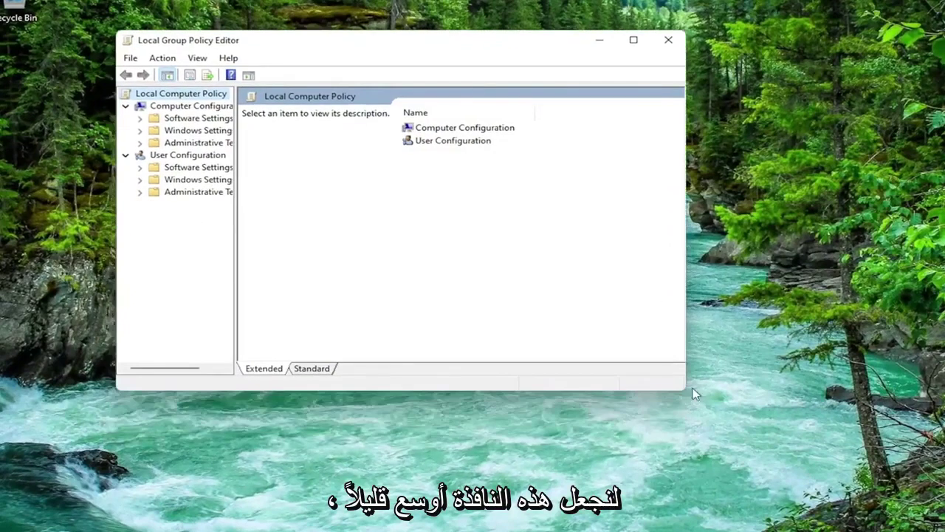
{"action": "left_click_drag", "start_coordinate": [685, 392], "coordinate": [805, 470]}
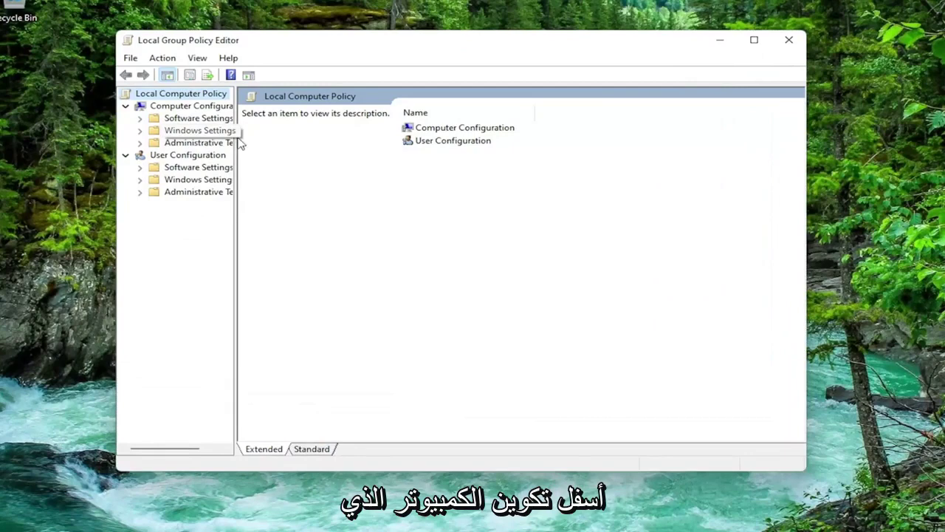
Expand Computer Configuration > Administrative Templates > System in a widened tree pane
{"action": "left_click_drag", "start_coordinate": [237, 137], "coordinate": [295, 154]}
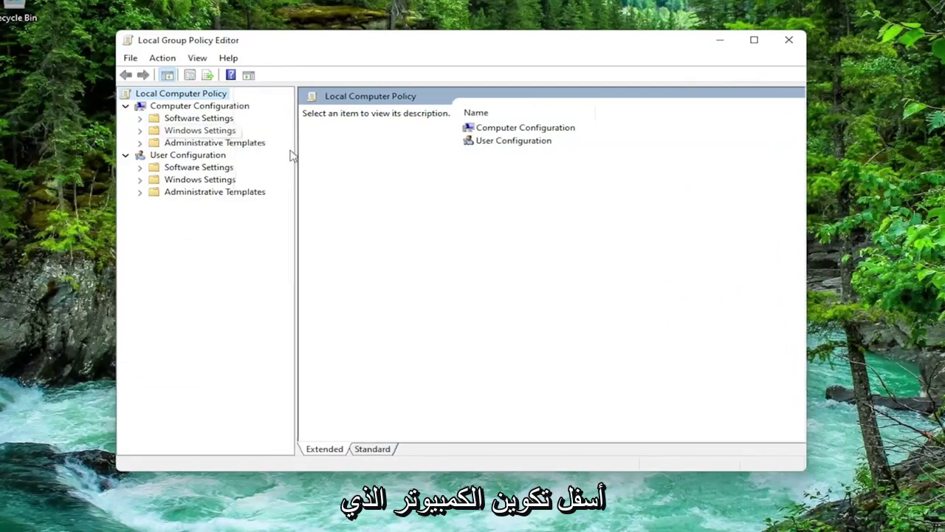
{"action": "left_click", "coordinate": [200, 143]}
{"action": "double_click", "coordinate": [199, 143]}
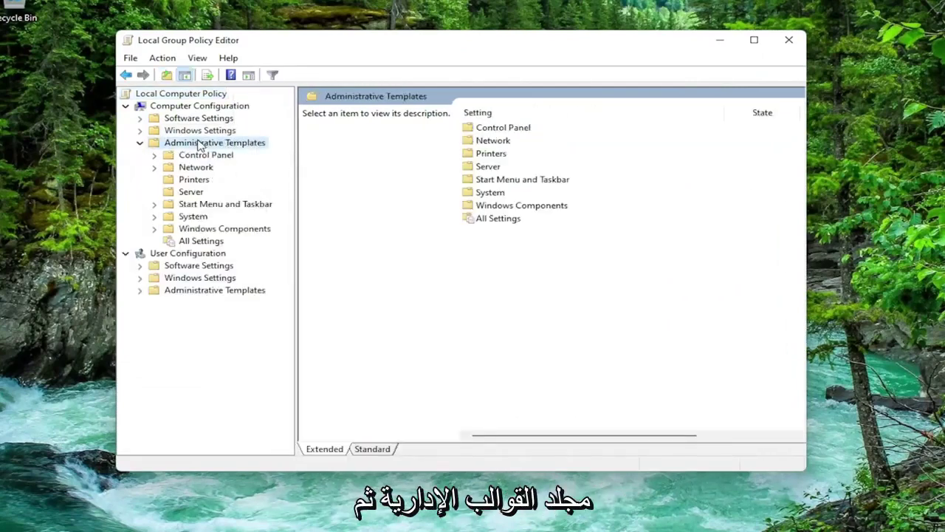
{"action": "double_click", "coordinate": [193, 217]}
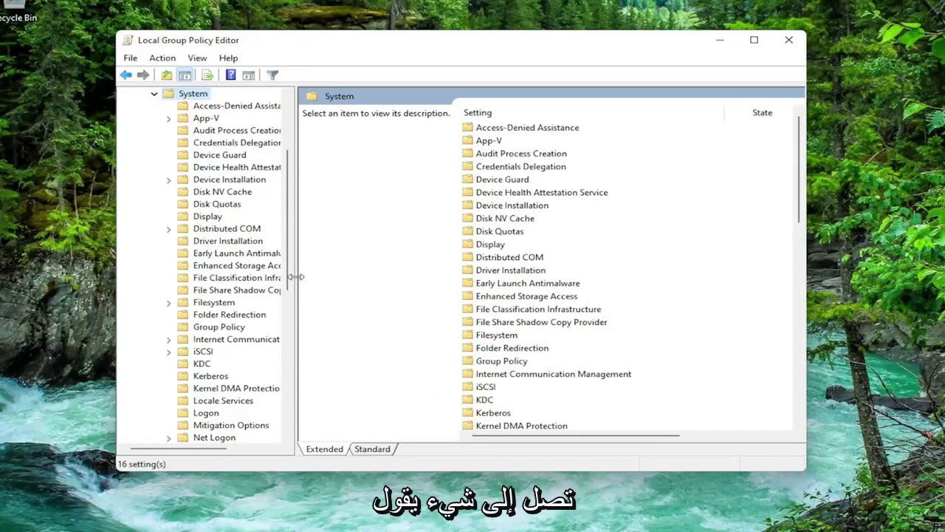
{"action": "left_click_drag", "start_coordinate": [300, 280], "coordinate": [329, 281]}
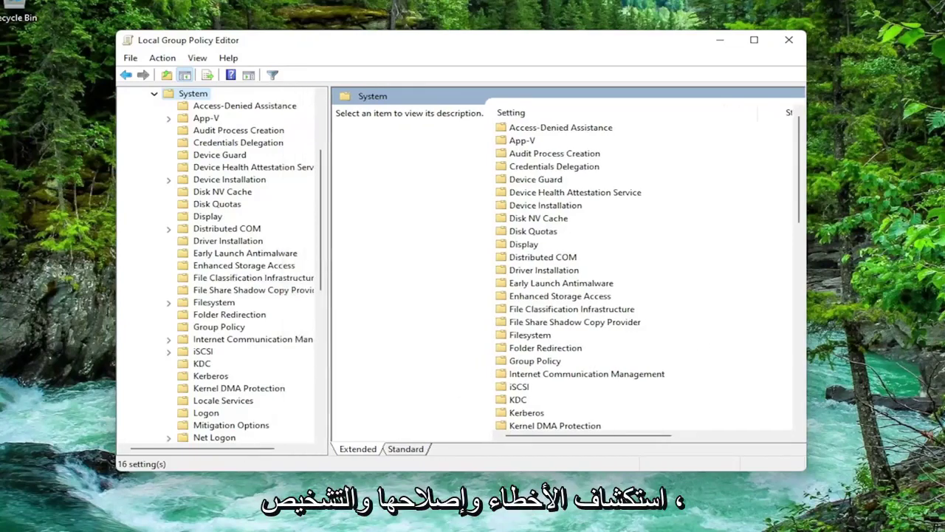
{"action": "scroll", "coordinate": [249, 371], "scroll_direction": "down", "scroll_amount": 9}
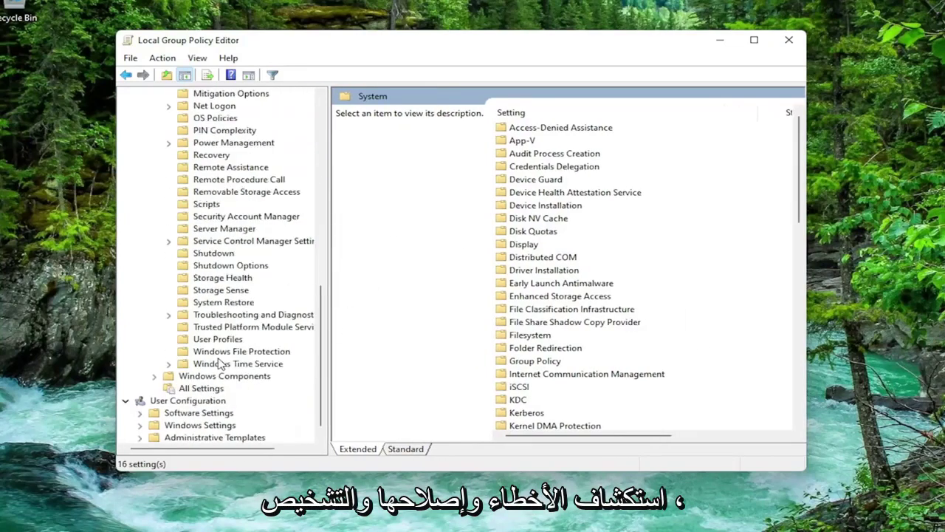
Expand Troubleshooting and Diagnostics and select Windows Resource Exhaustion Detection and Resolution
{"action": "left_click", "coordinate": [230, 315]}
{"action": "double_click", "coordinate": [229, 316]}
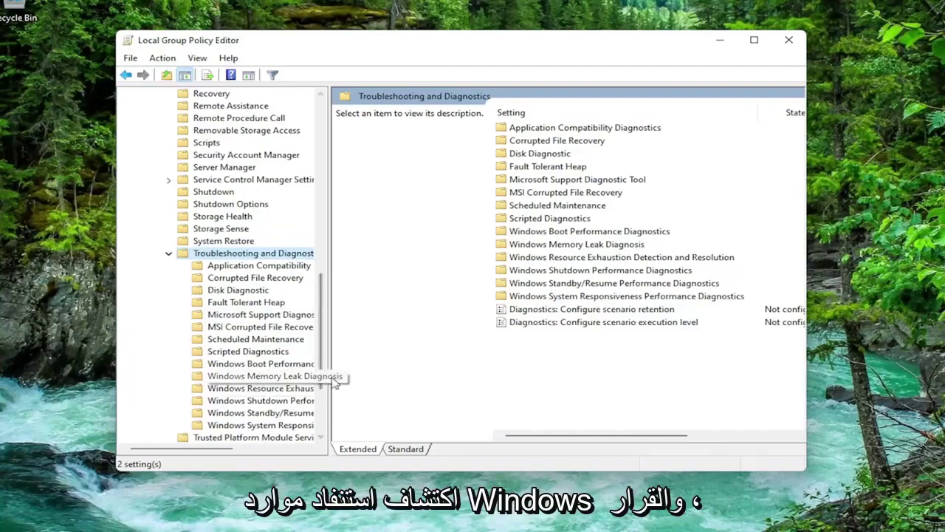
{"action": "left_click_drag", "start_coordinate": [329, 377], "coordinate": [456, 375]}
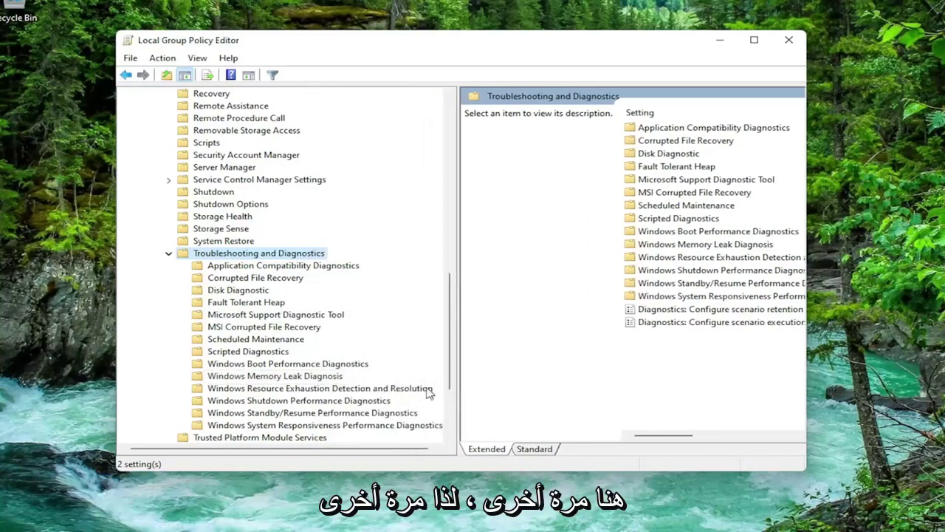
{"action": "left_click", "coordinate": [258, 390]}
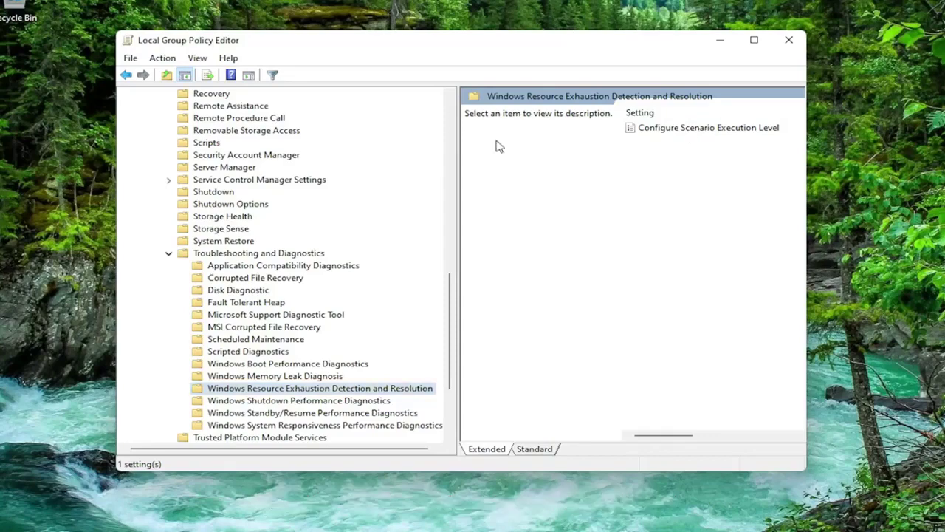
Set Configure Scenario Execution Level to Disabled, apply it, and close the Group Policy Editor
{"action": "double_click", "coordinate": [681, 130]}
{"action": "left_click_drag", "start_coordinate": [322, 37], "coordinate": [423, 48]}
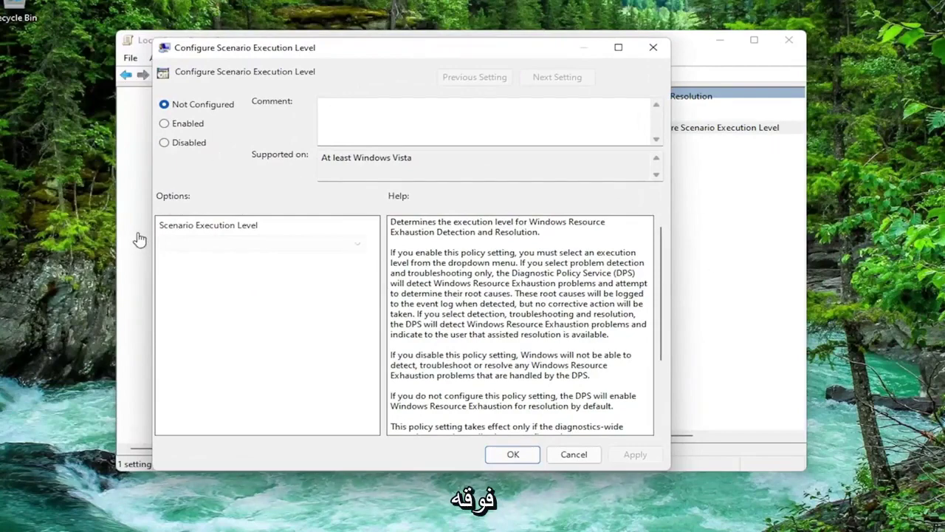
{"action": "left_click", "coordinate": [164, 143]}
{"action": "left_click", "coordinate": [635, 455]}
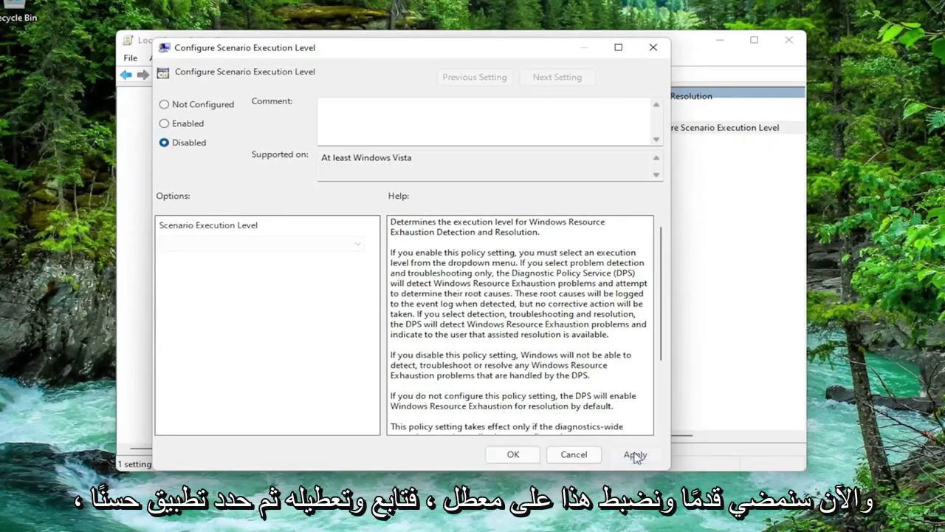
{"action": "left_click", "coordinate": [512, 455]}
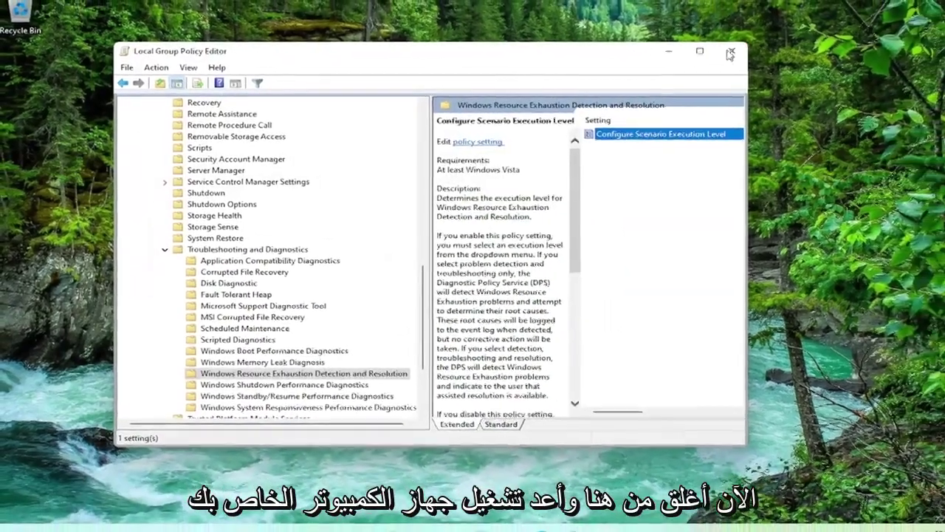
{"action": "left_click", "coordinate": [778, 41]}
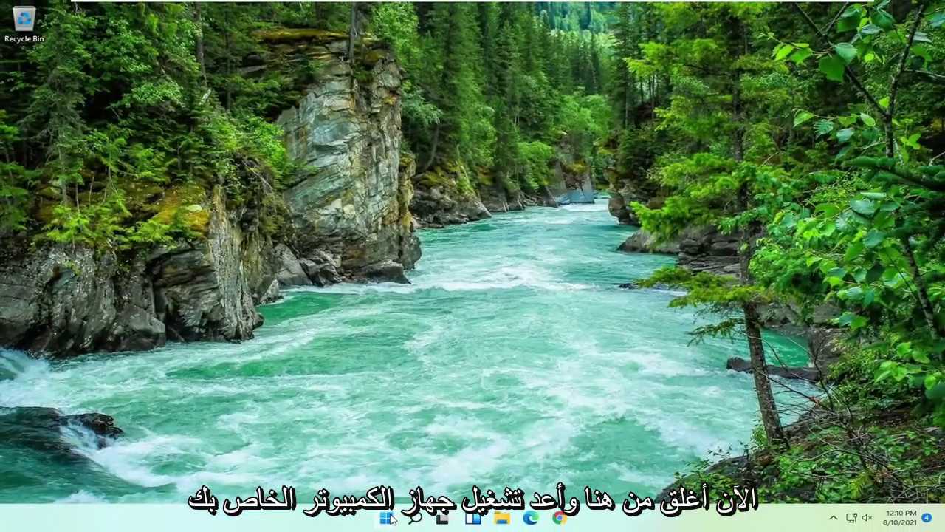
{"action": "right_click", "coordinate": [391, 519]}
{"action": "mouse_move", "coordinate": [401, 473]}
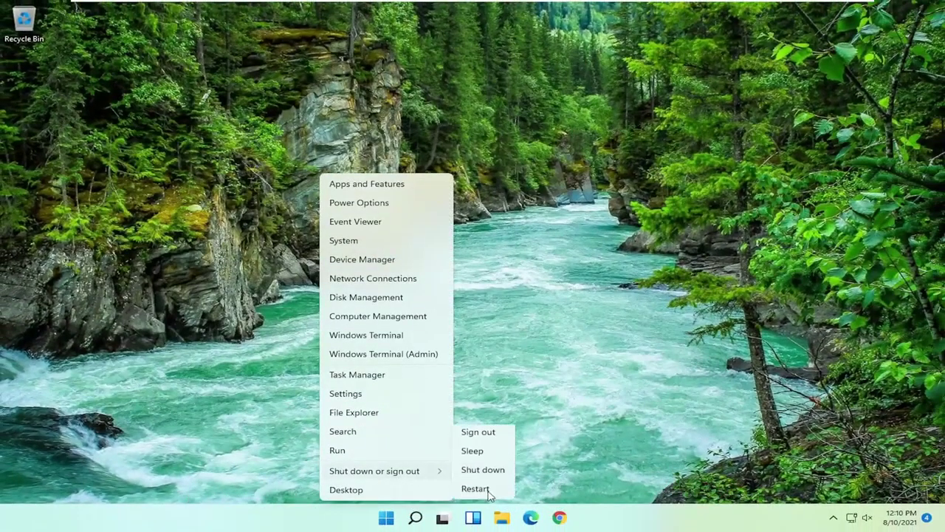